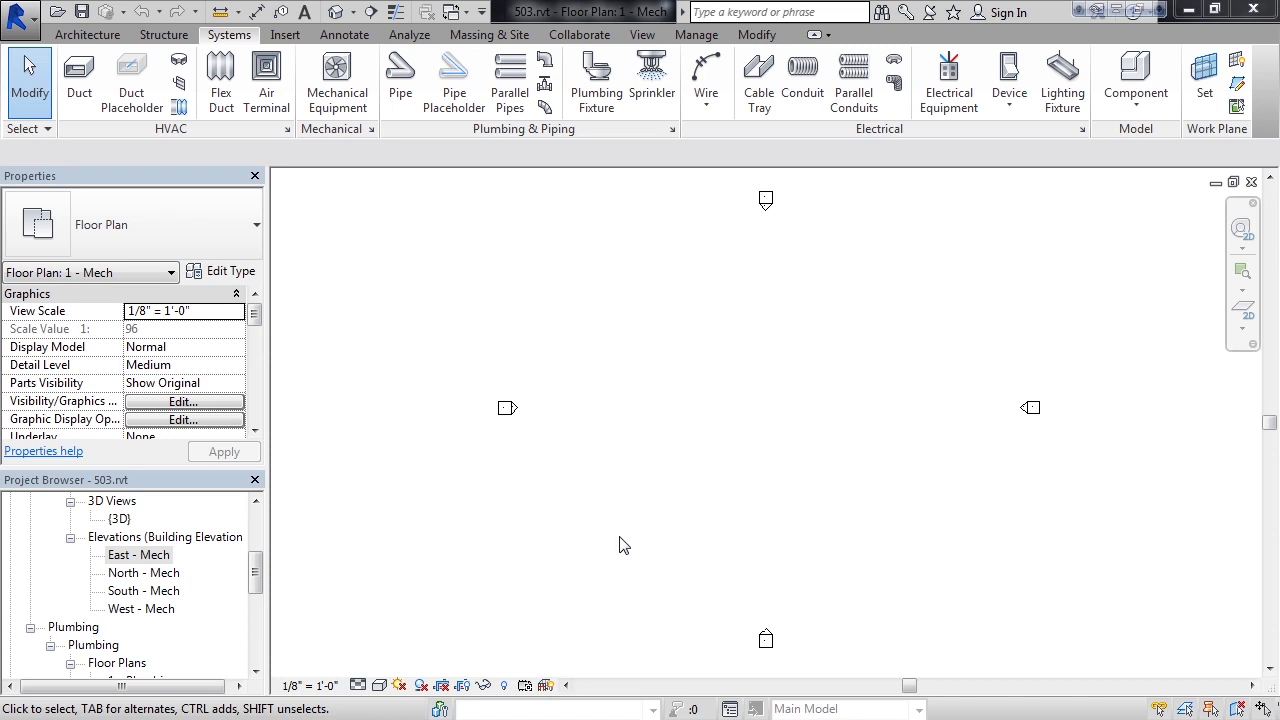
- Open the East - Mech elevation and examine the project's existing levels
left_click_drag(258, 567, 258, 563)
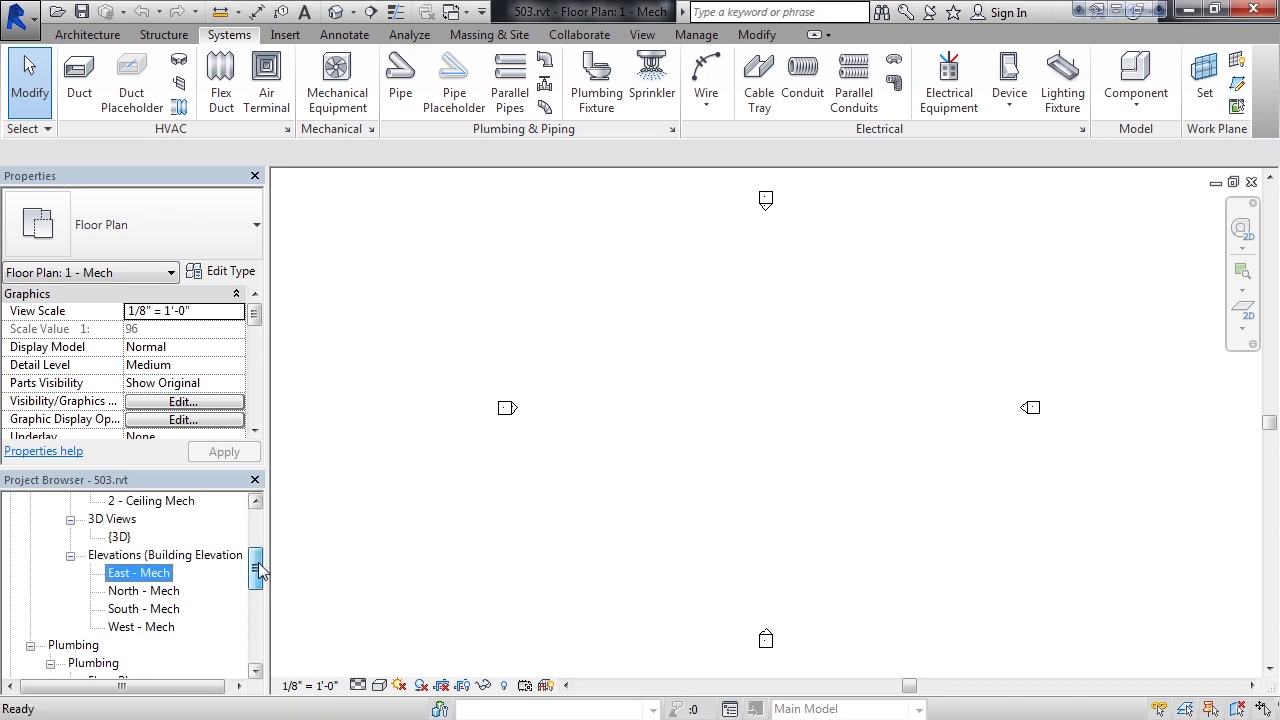
scroll(258, 567, "down", 1)
left_click(176, 555)
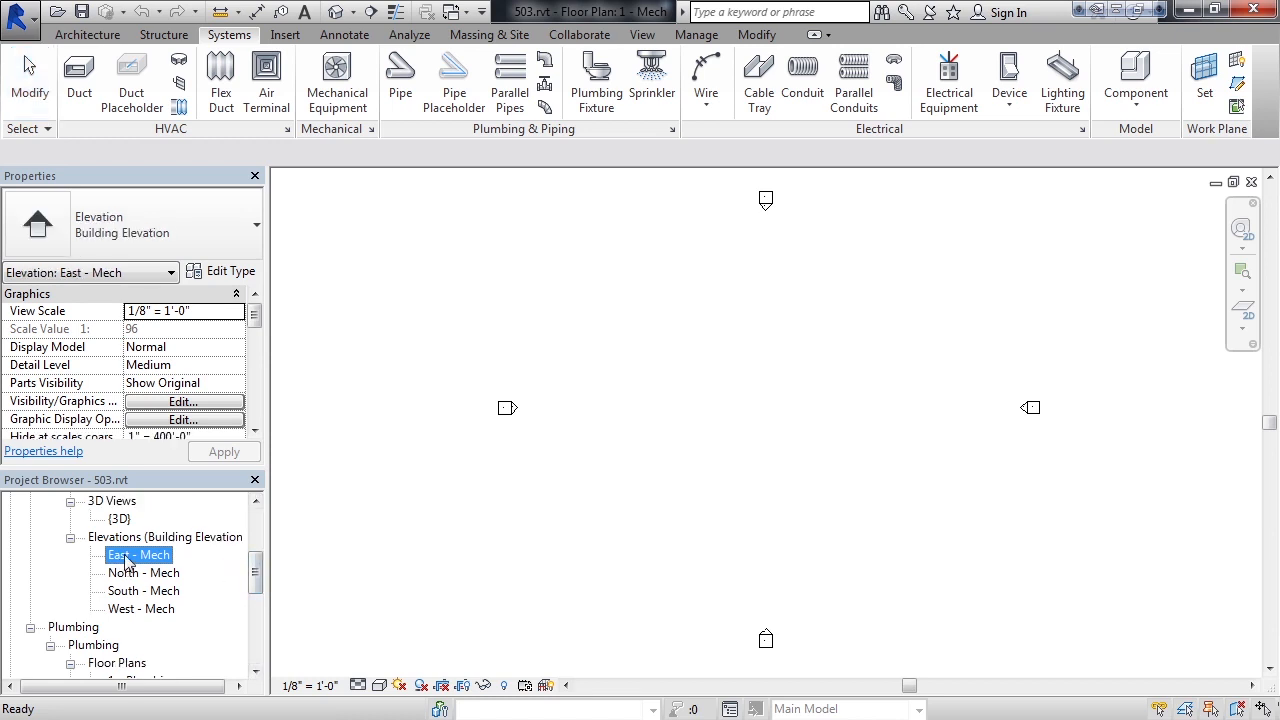
double_click(128, 556)
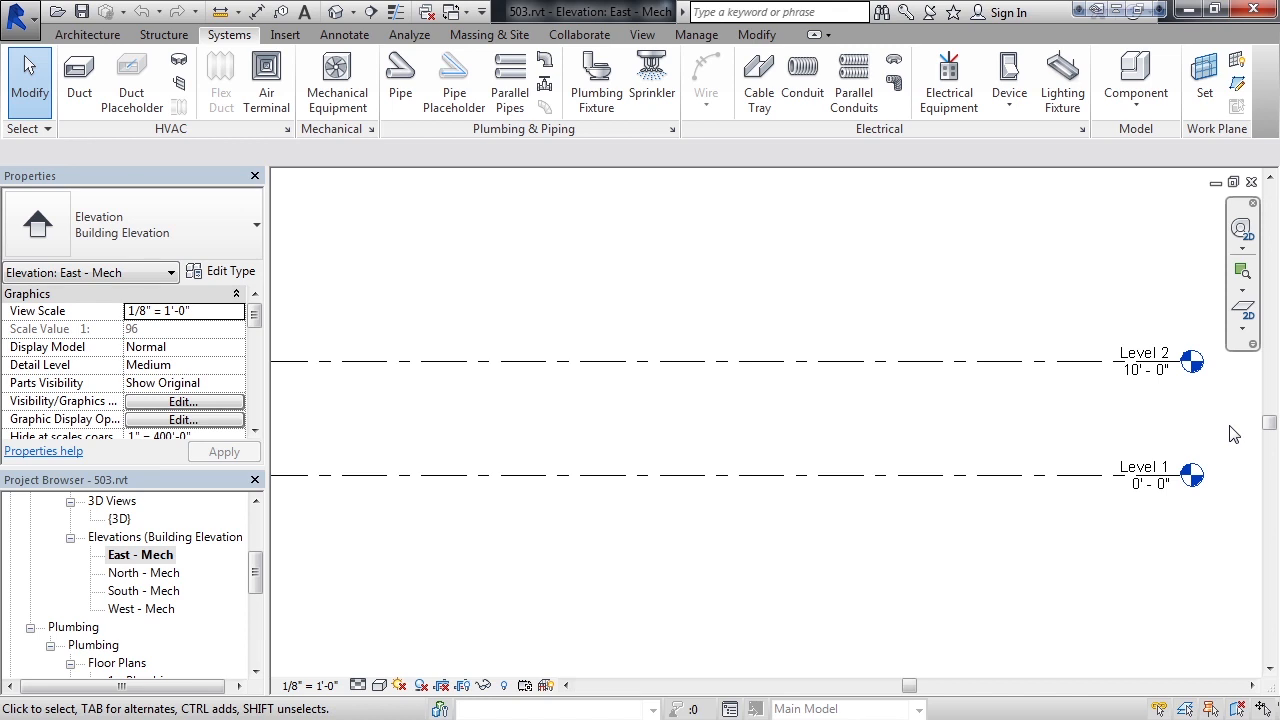
scroll(1233, 434, "down", 2)
- In the 1 - Mech floor plan, link the Revit file ArchitectModel.rvt with Auto - Origin to Origin positioning
left_click_drag(257, 583, 257, 526)
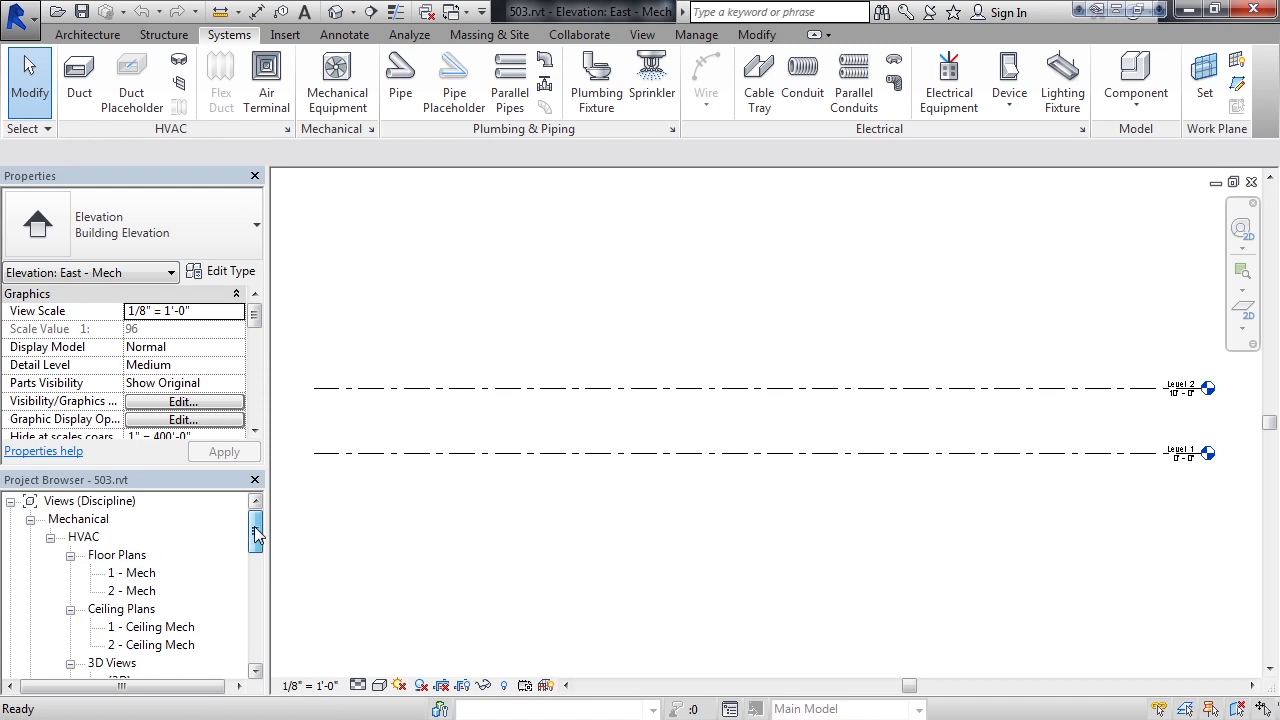
double_click(141, 575)
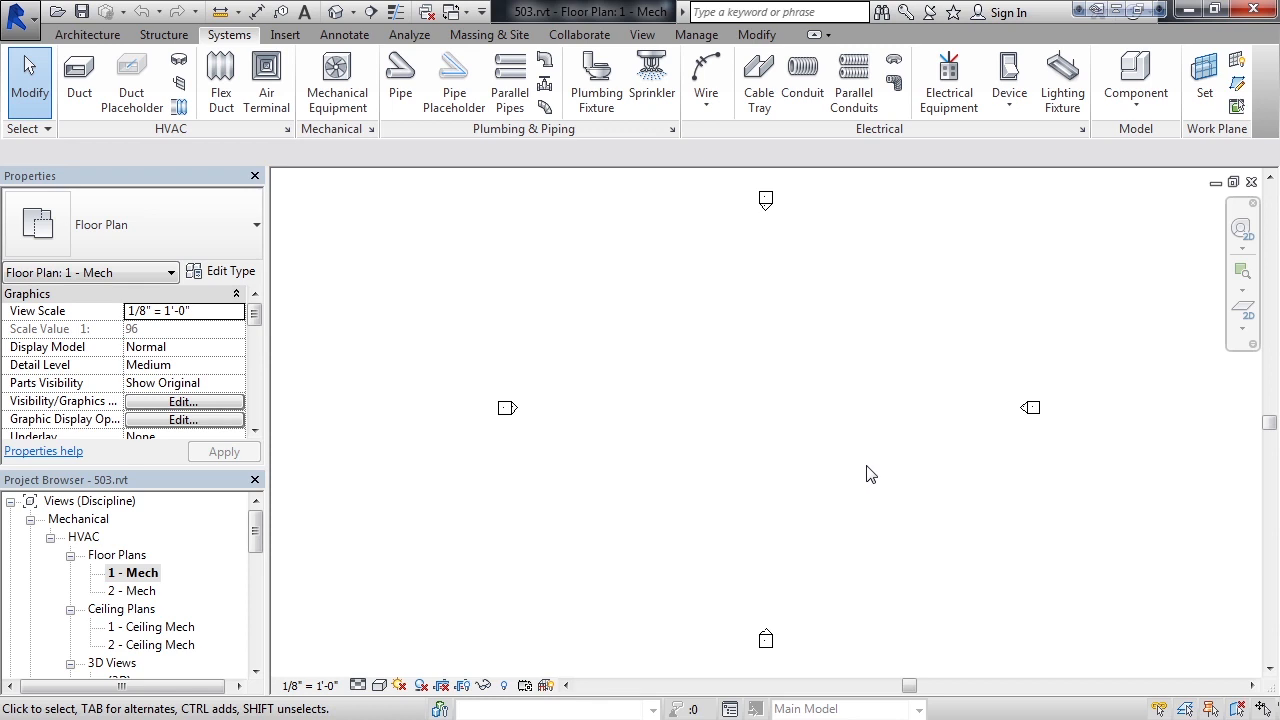
left_click(289, 38)
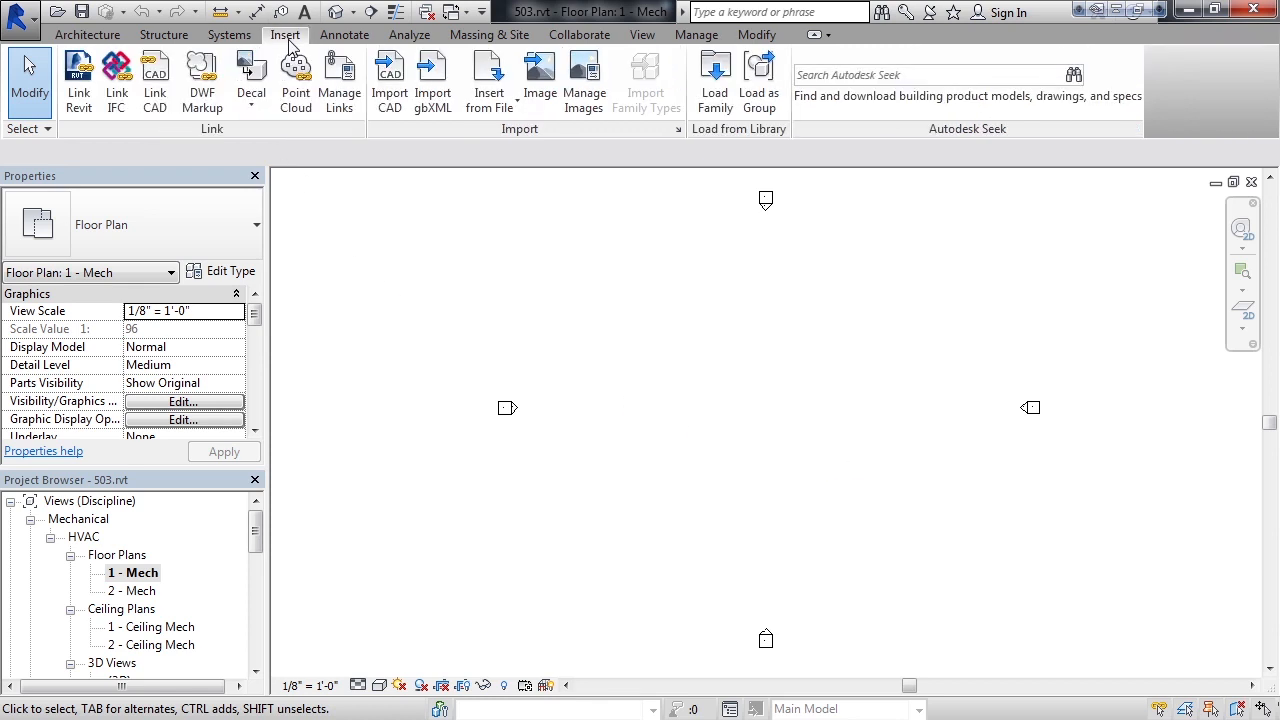
left_click(79, 88)
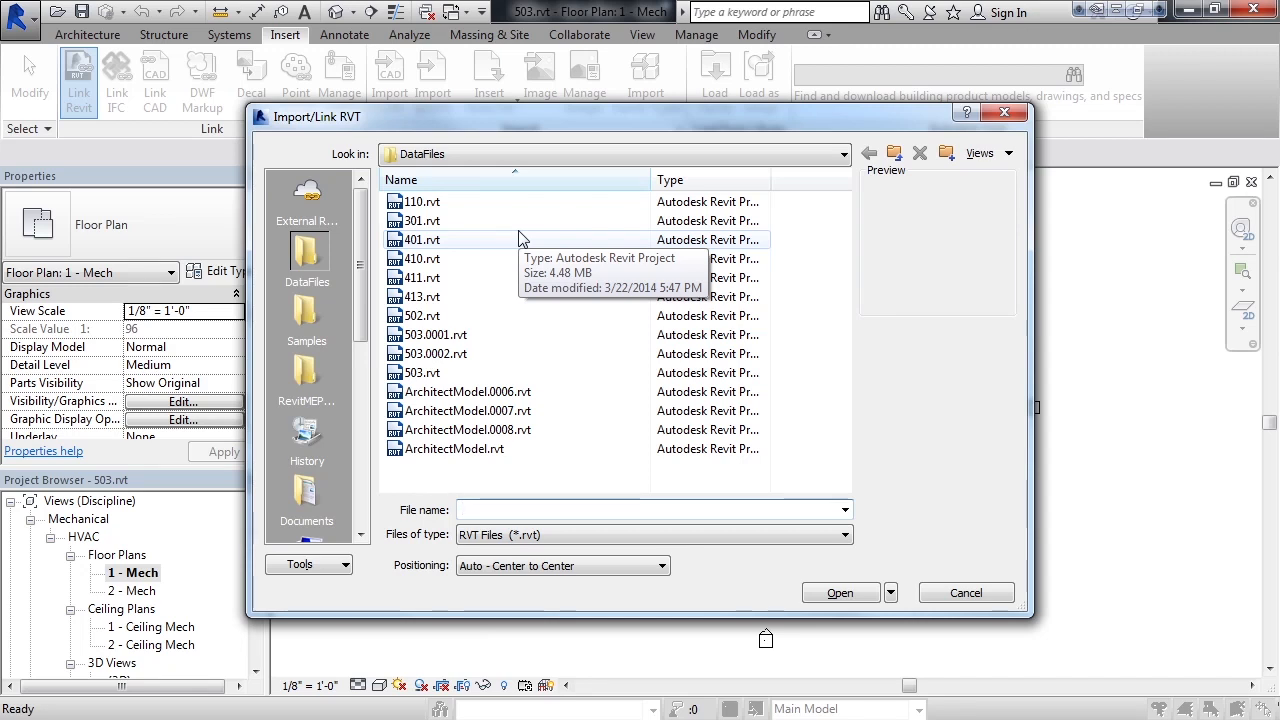
left_click(466, 452)
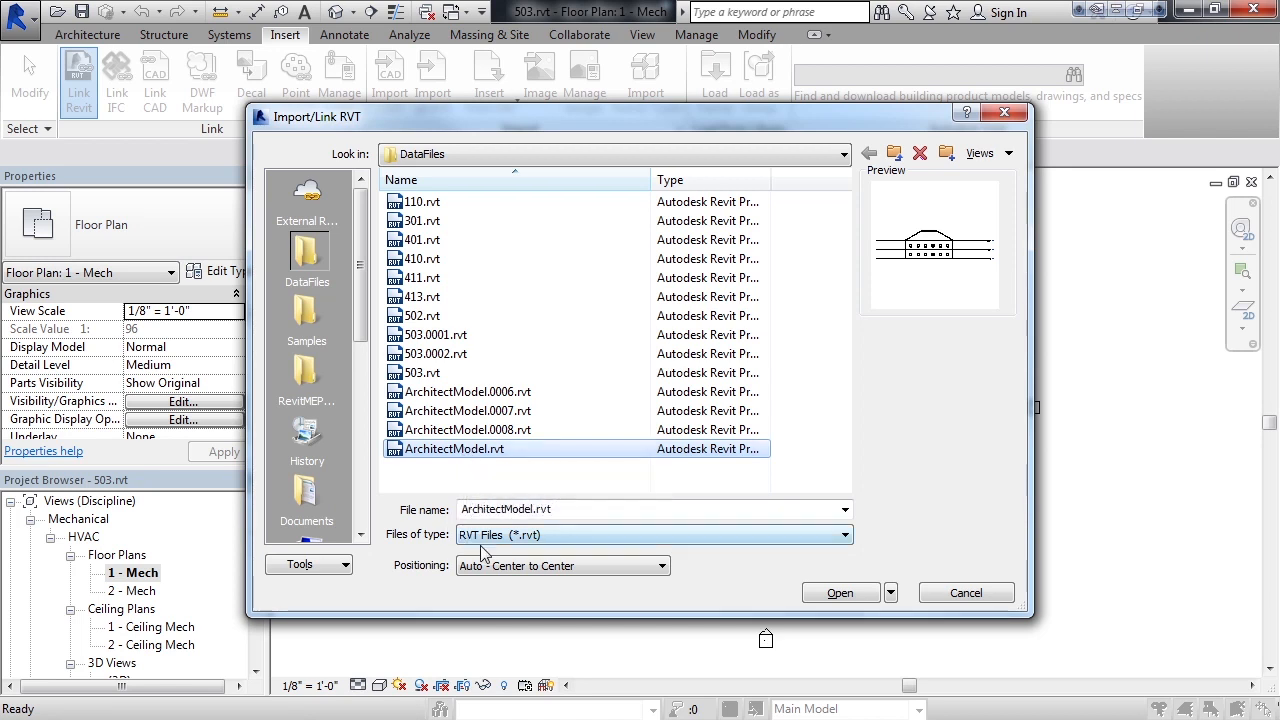
left_click(517, 572)
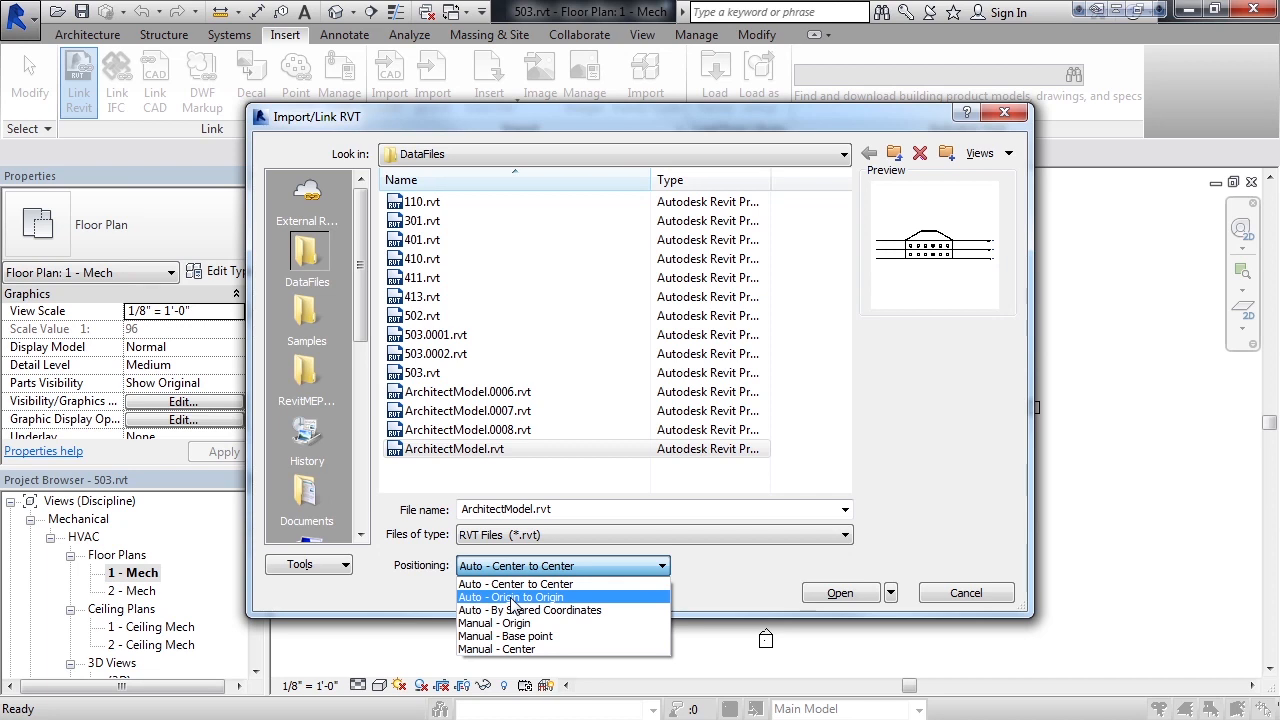
left_click(511, 597)
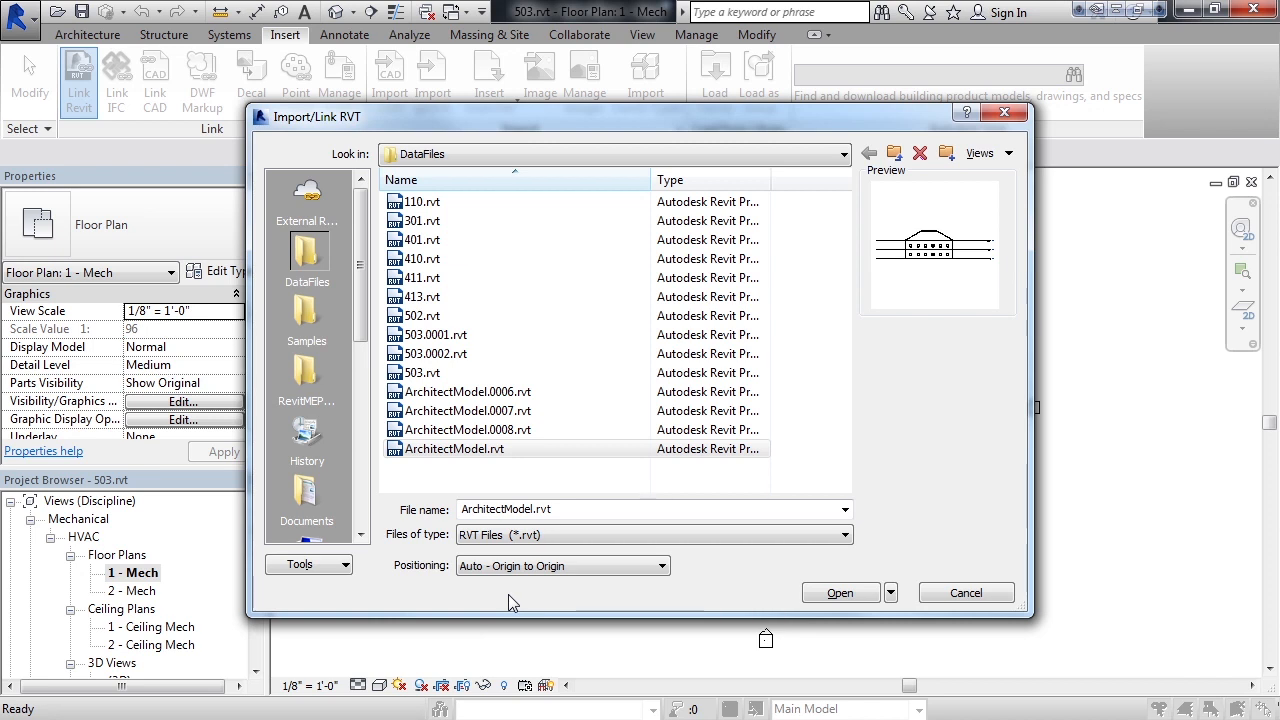
left_click(845, 594)
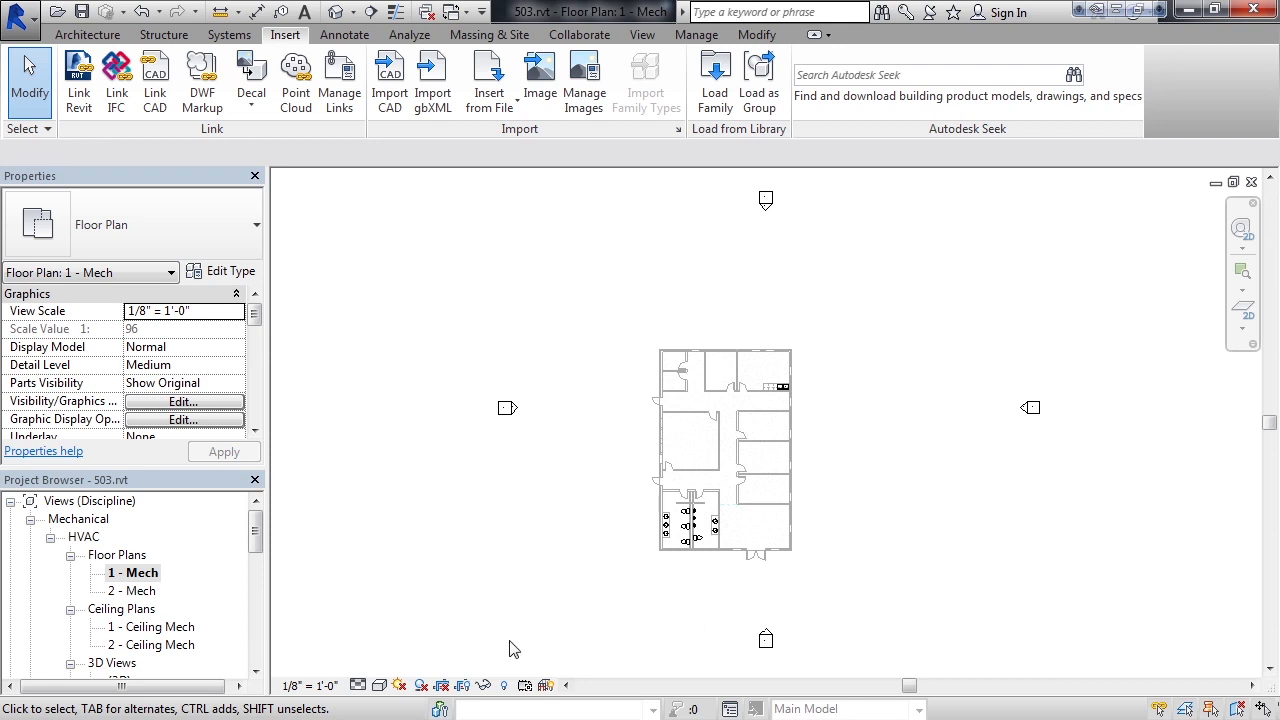
- Open the East - Mech elevation to compare the project's levels with those of the linked architectural model
left_click_drag(256, 530, 255, 570)
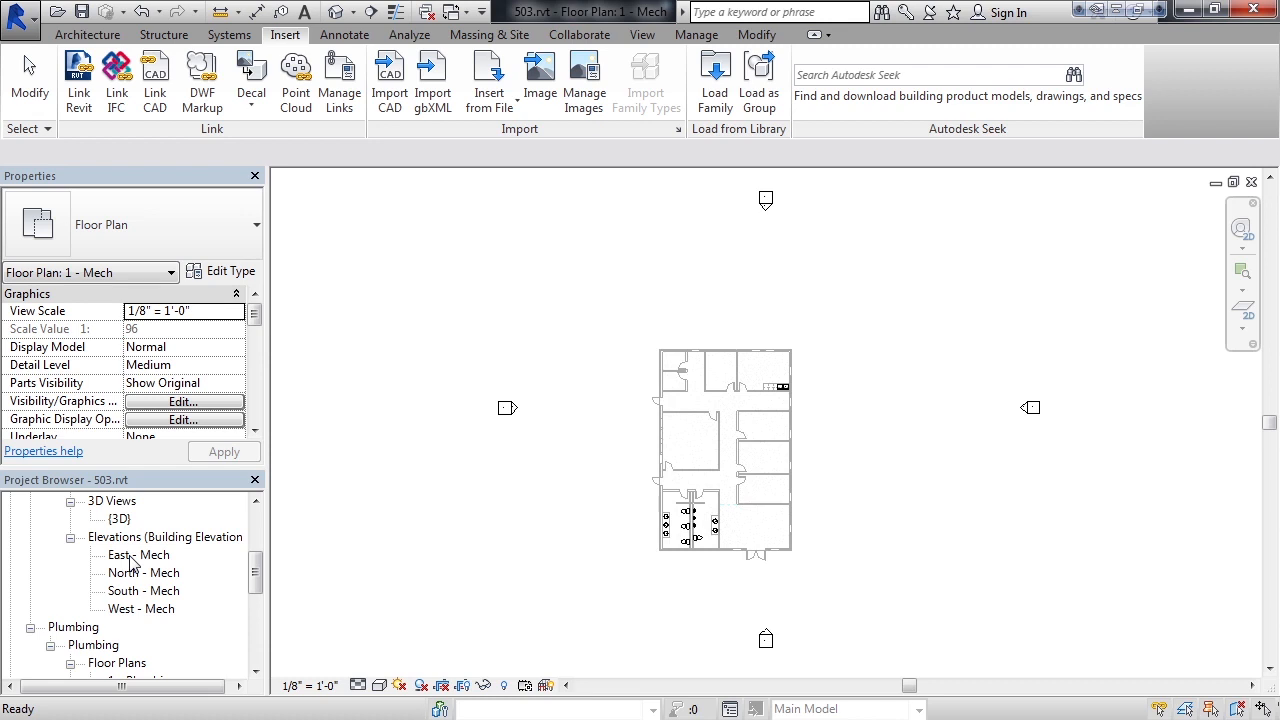
double_click(130, 557)
middle_click_drag(1044, 558, 862, 583)
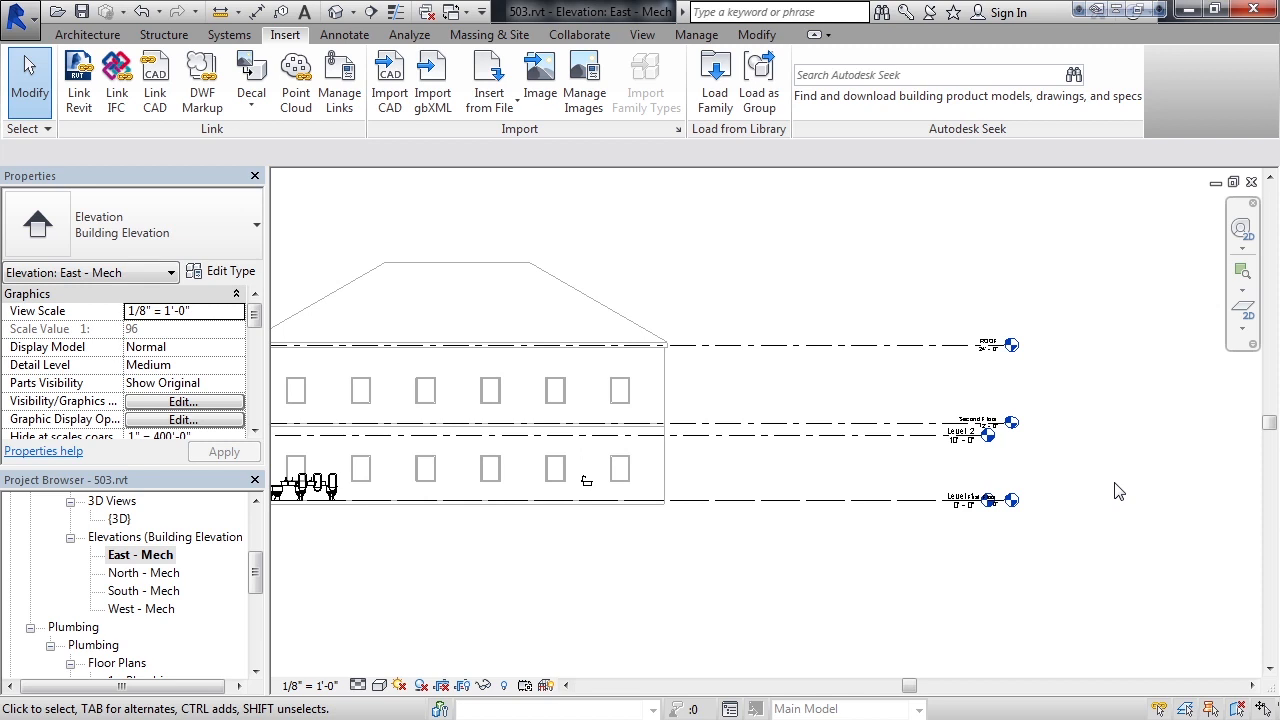
scroll(1025, 476, "up", 1)
scroll(1025, 476, "up", 3)
middle_click_drag(1075, 414, 1062, 450)
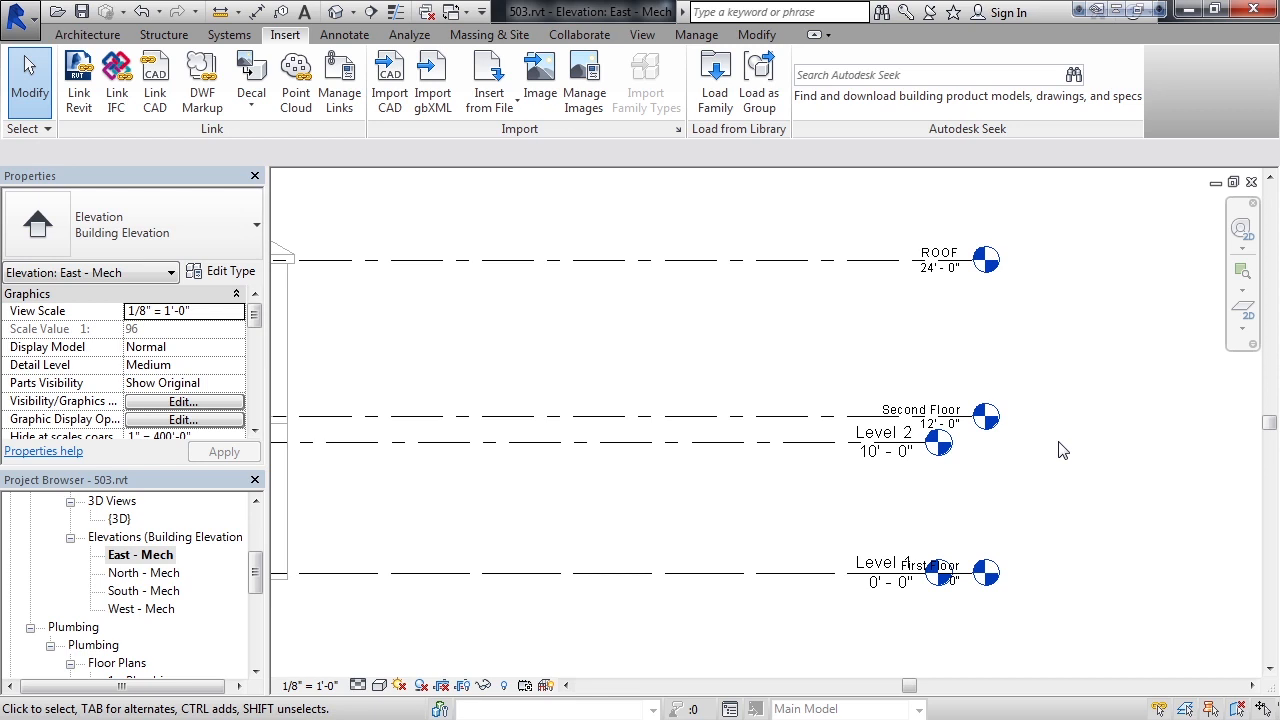
- Rename Level 1 as First Floor and Level 2 as Second Floor, leaving the associated plan views' names as they are
left_click(876, 572)
left_click(884, 566)
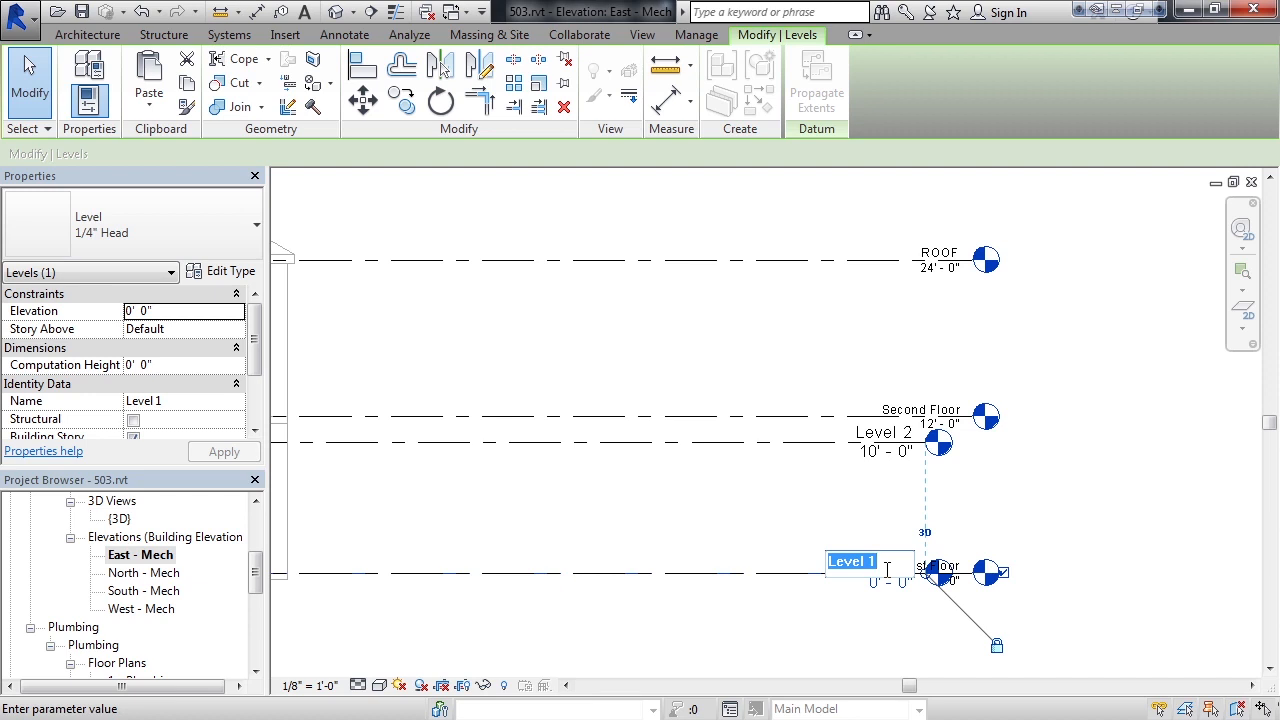
type("First Floor")
key("Return")
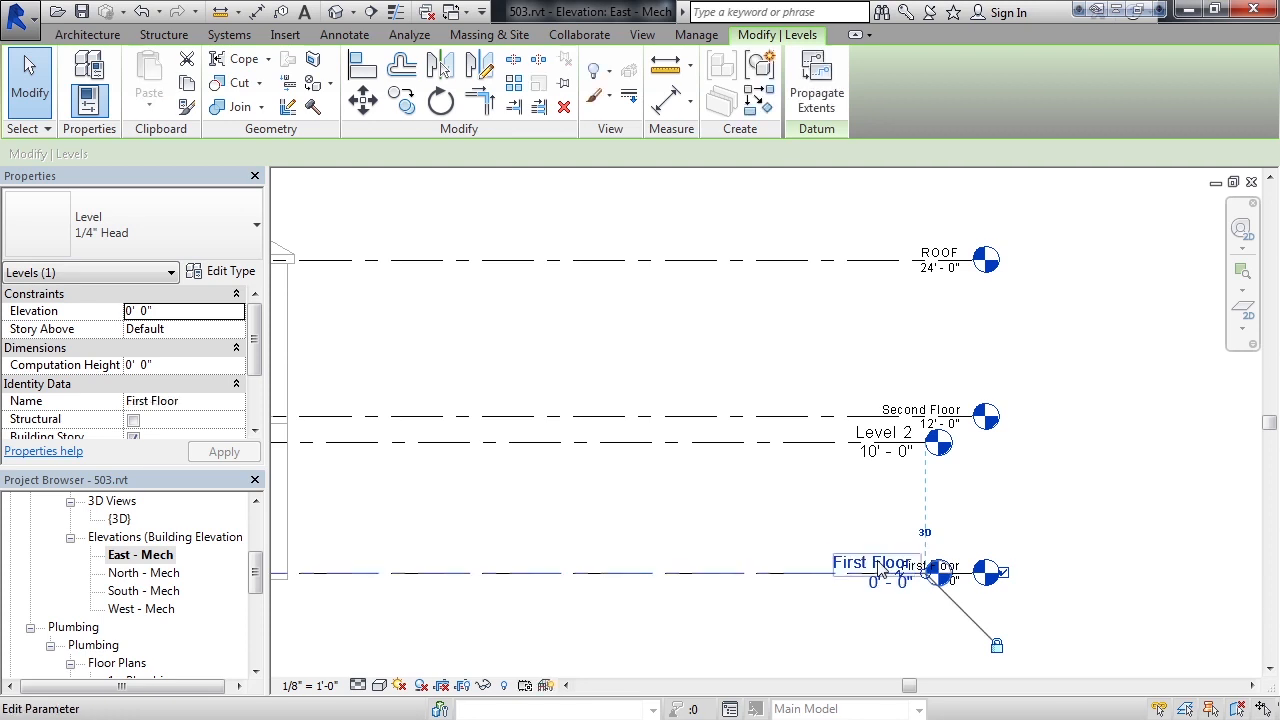
left_click(875, 445)
left_click(886, 436)
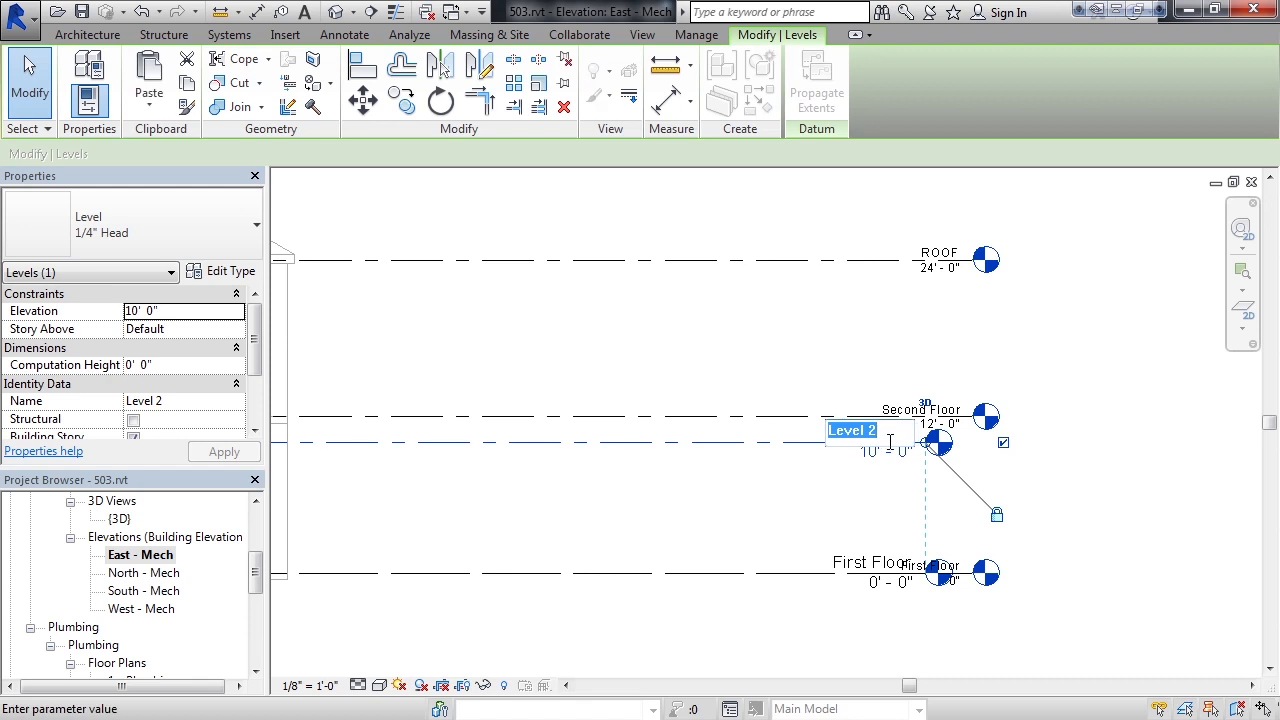
type("Second Floor")
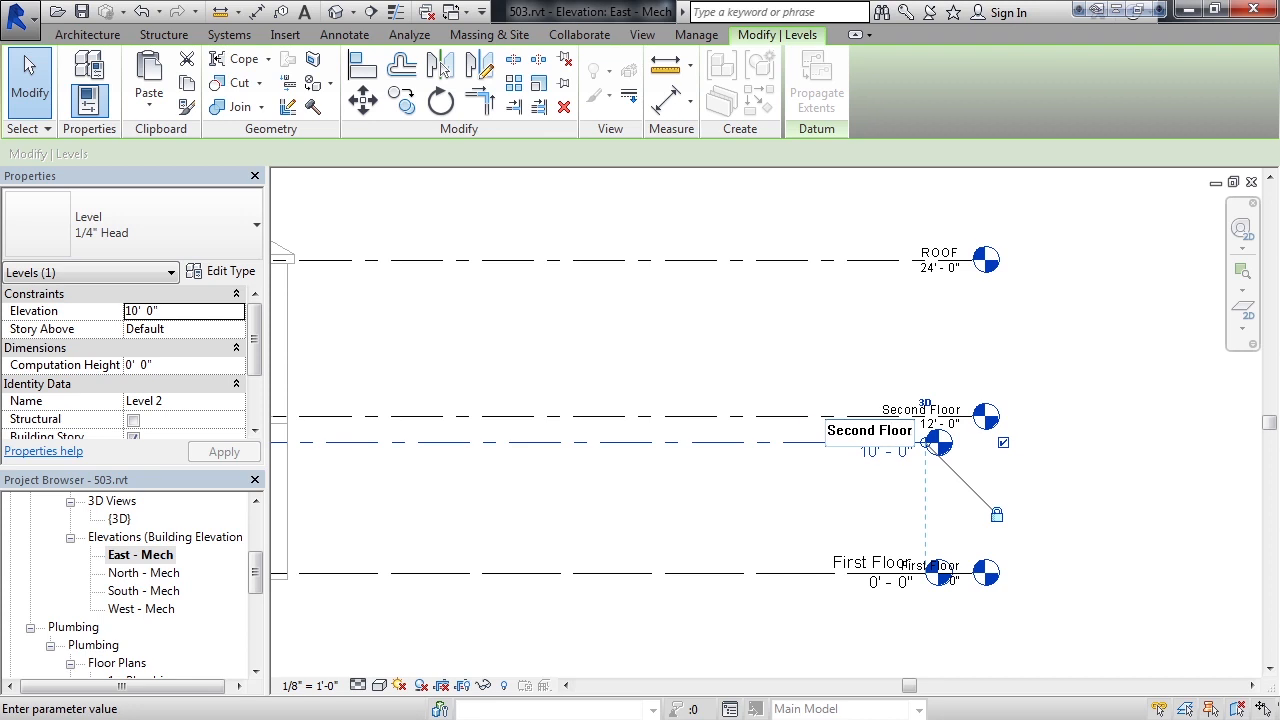
key("Return")
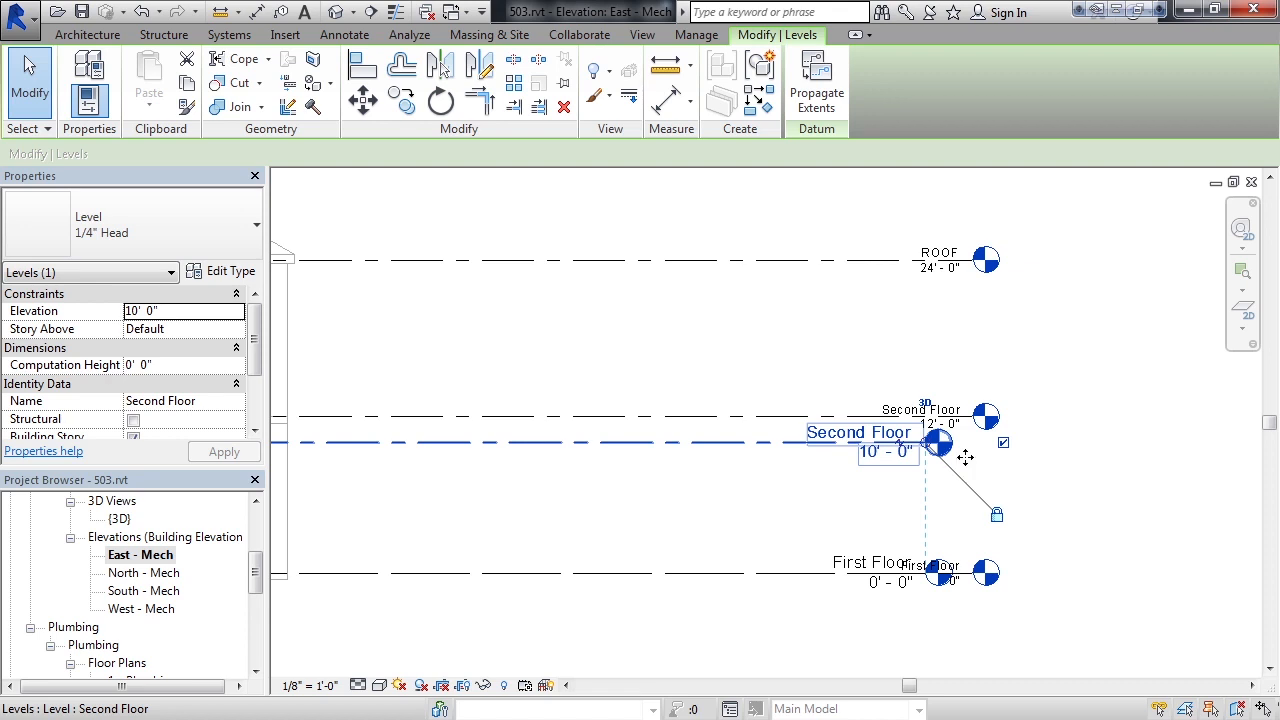
key("Escape")
- Set the elevation of the project's Second Floor level to 12' - 0"
left_click_drag(255, 585, 255, 537)
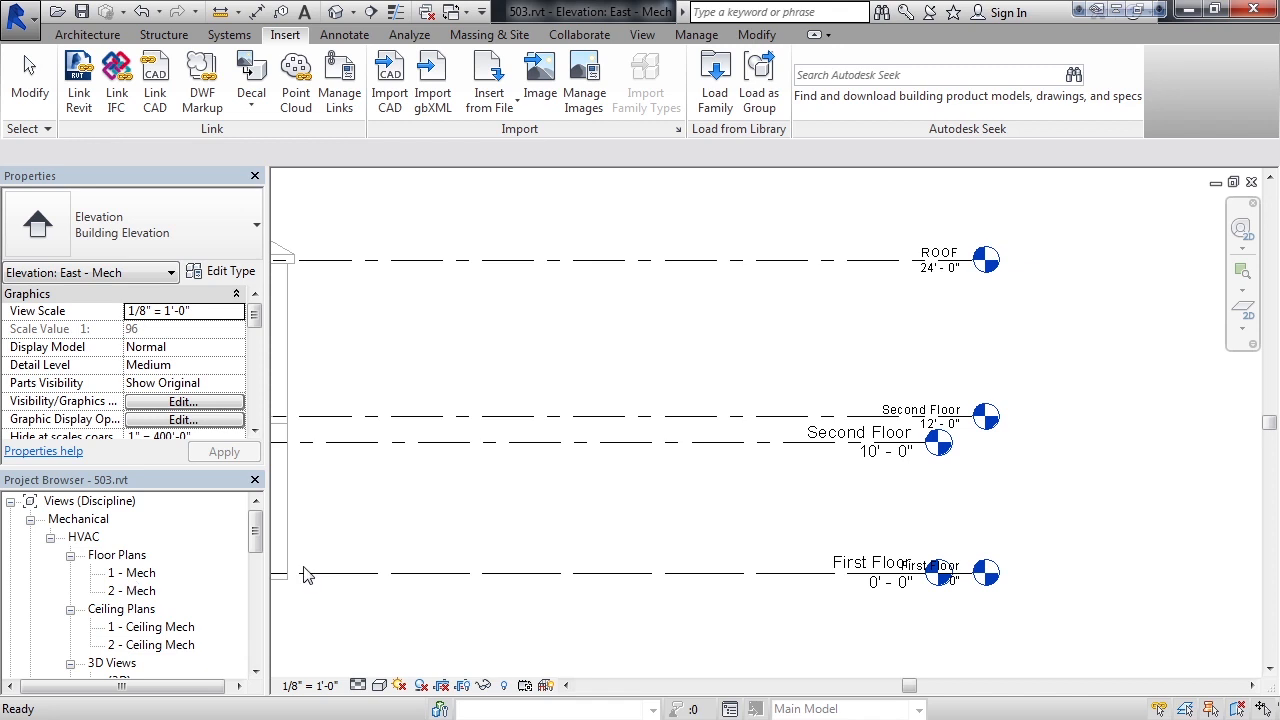
left_click(873, 460)
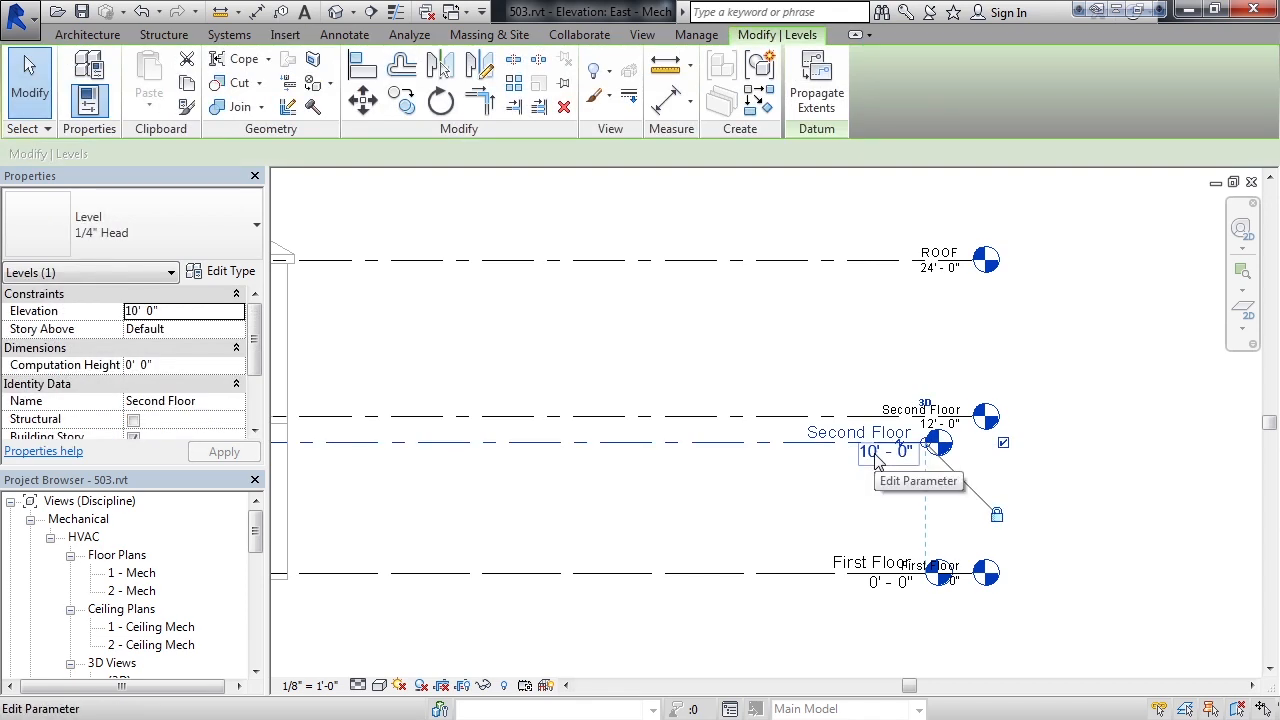
left_click(877, 458)
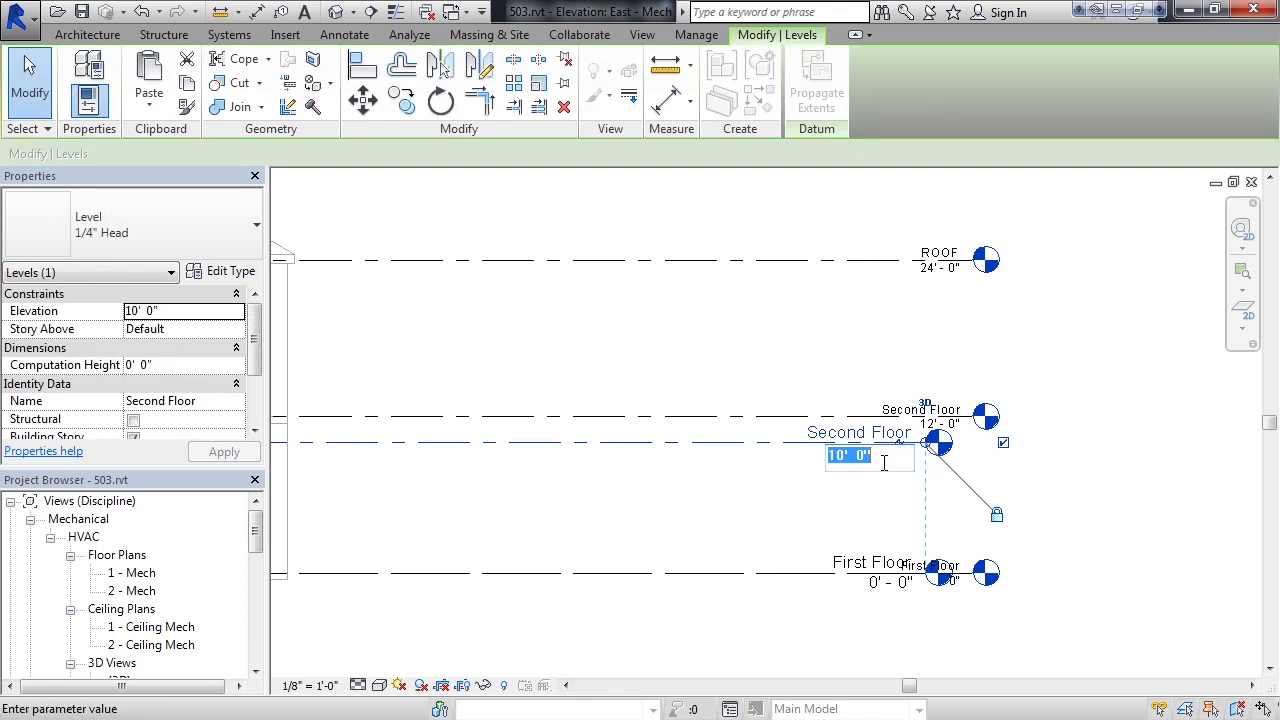
type("12")
key("Return")
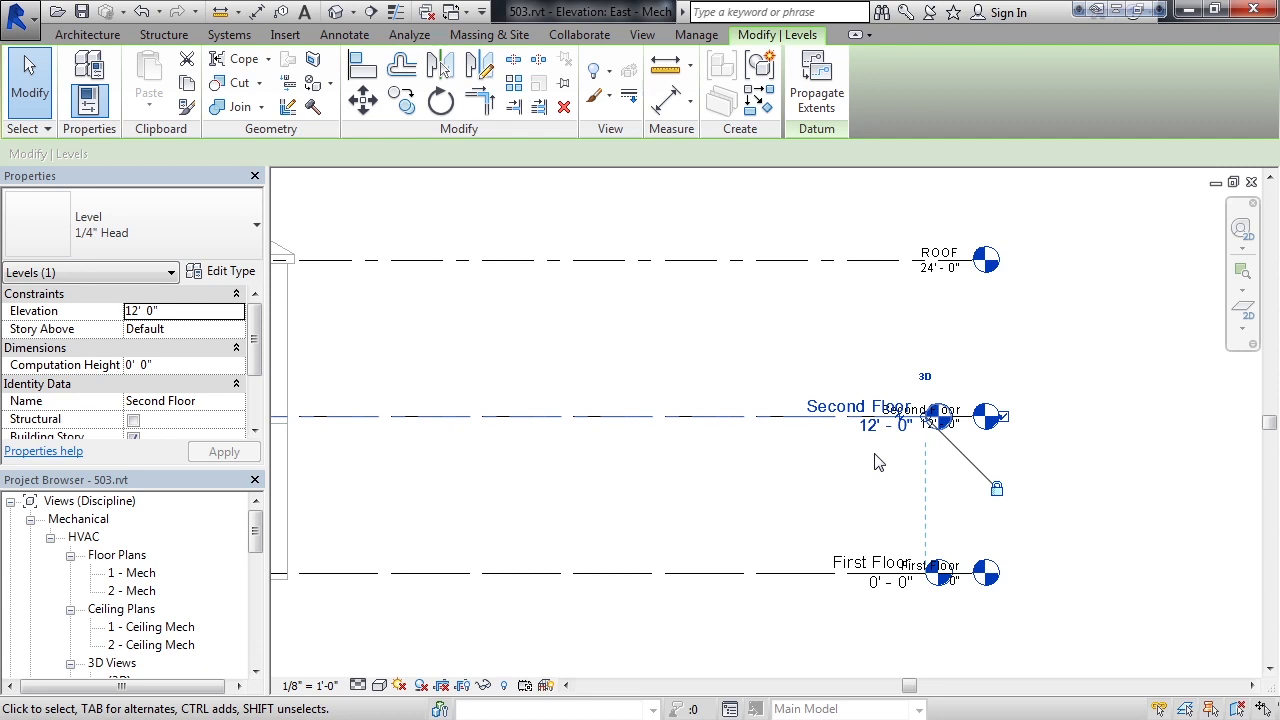
- Start Copy/Monitor on a selected link, picking the linked architectural model in the elevation
scroll(878, 462, "down", 1)
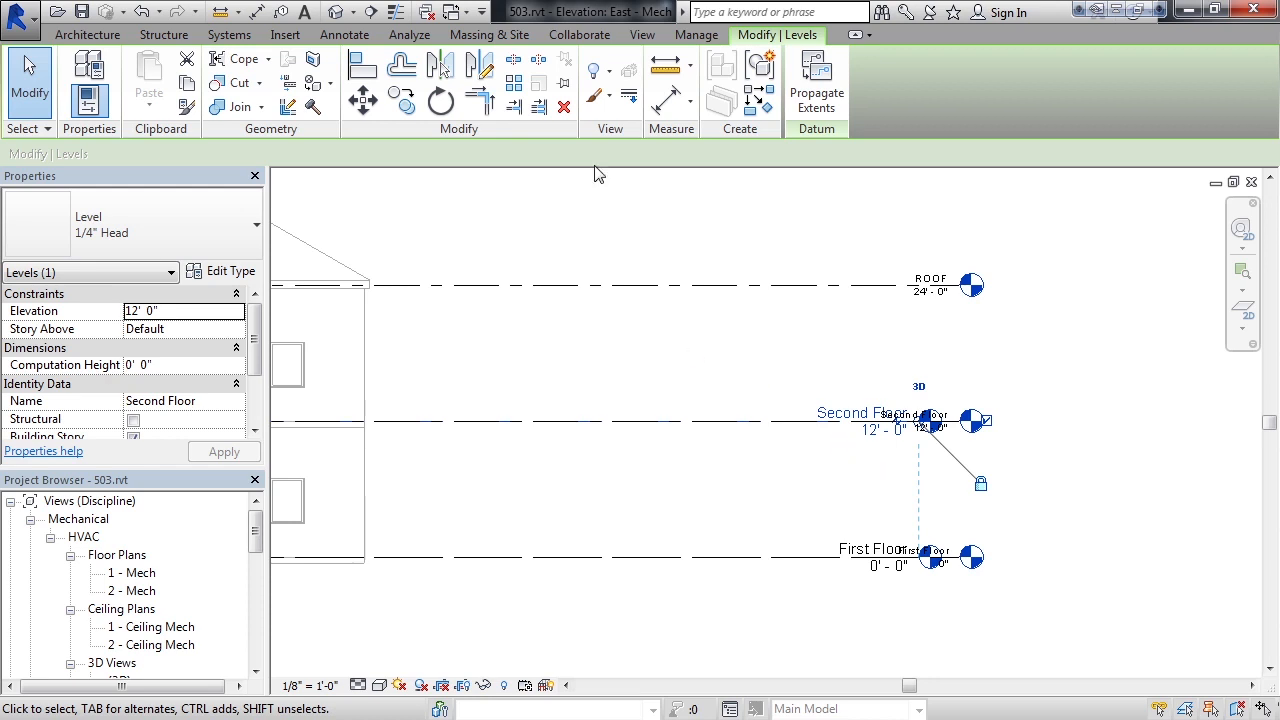
left_click(585, 44)
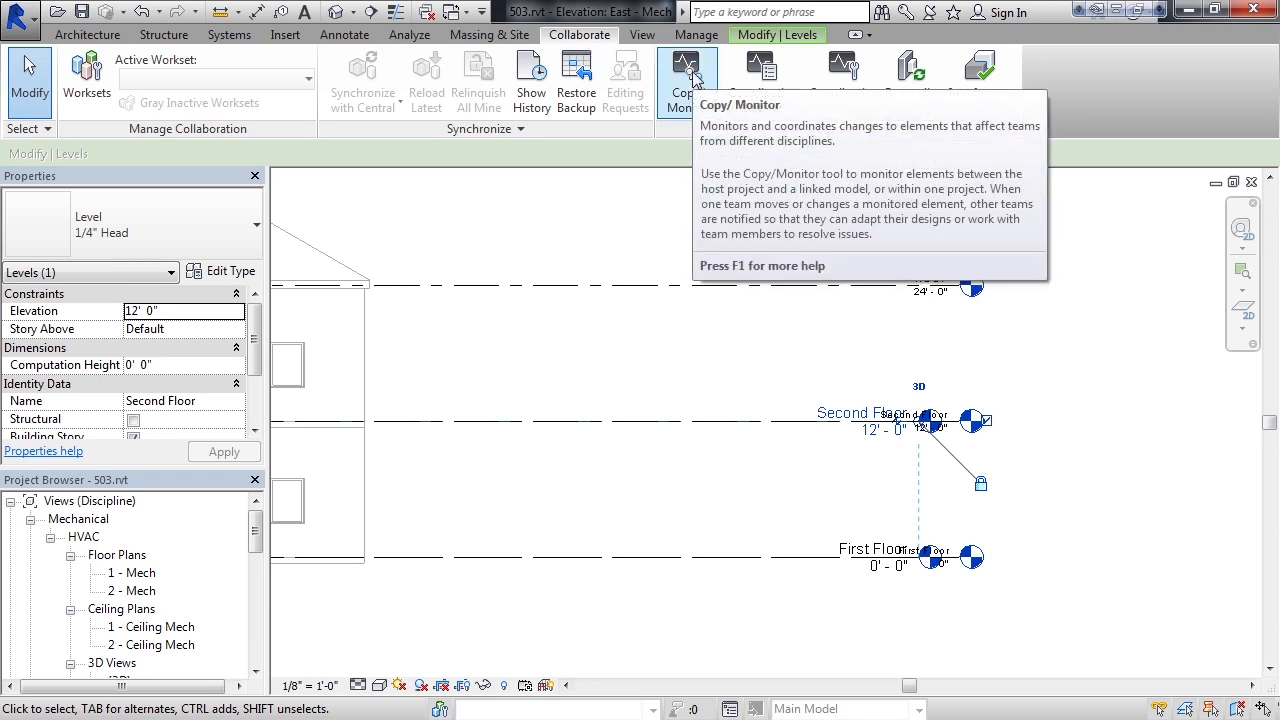
left_click(689, 110)
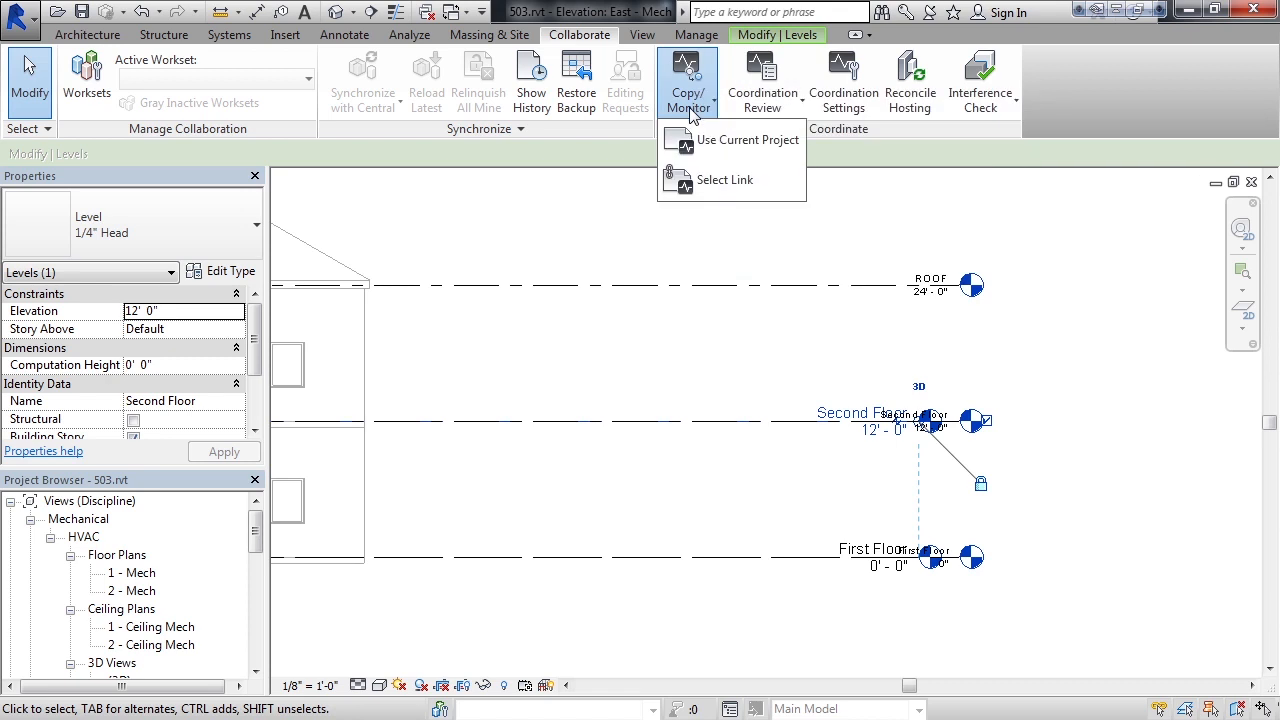
left_click(720, 180)
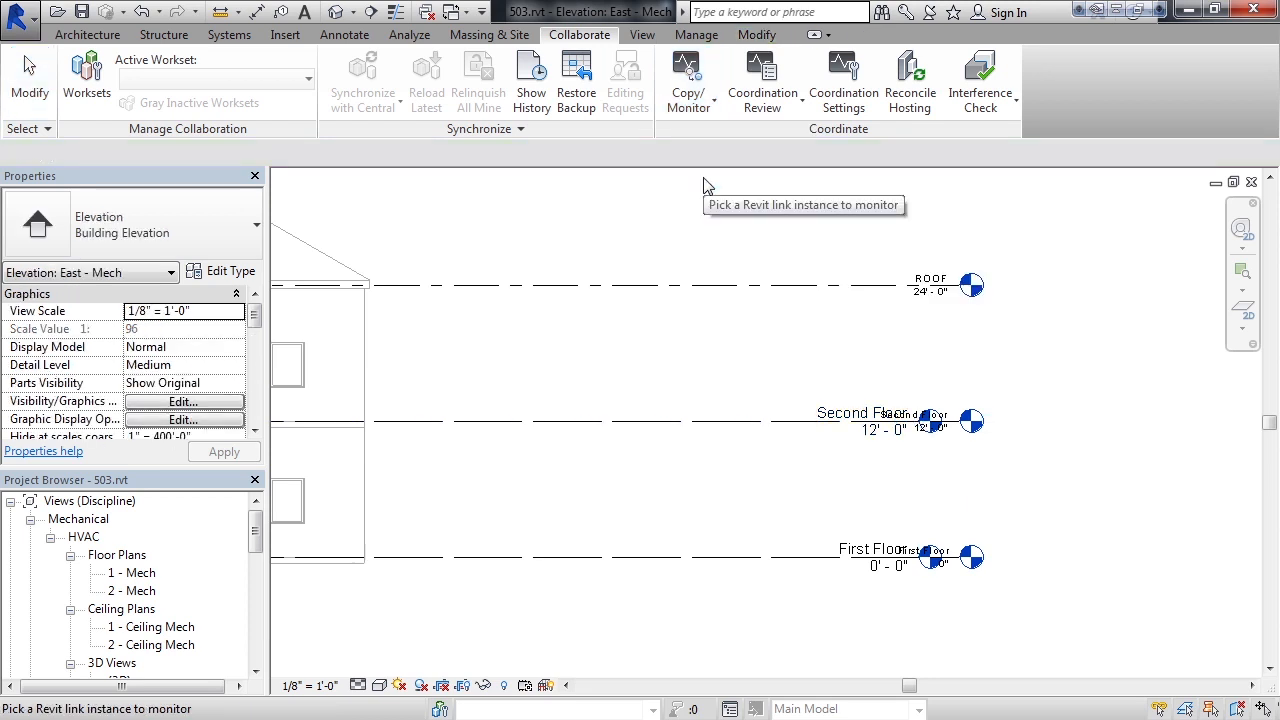
left_click(968, 428)
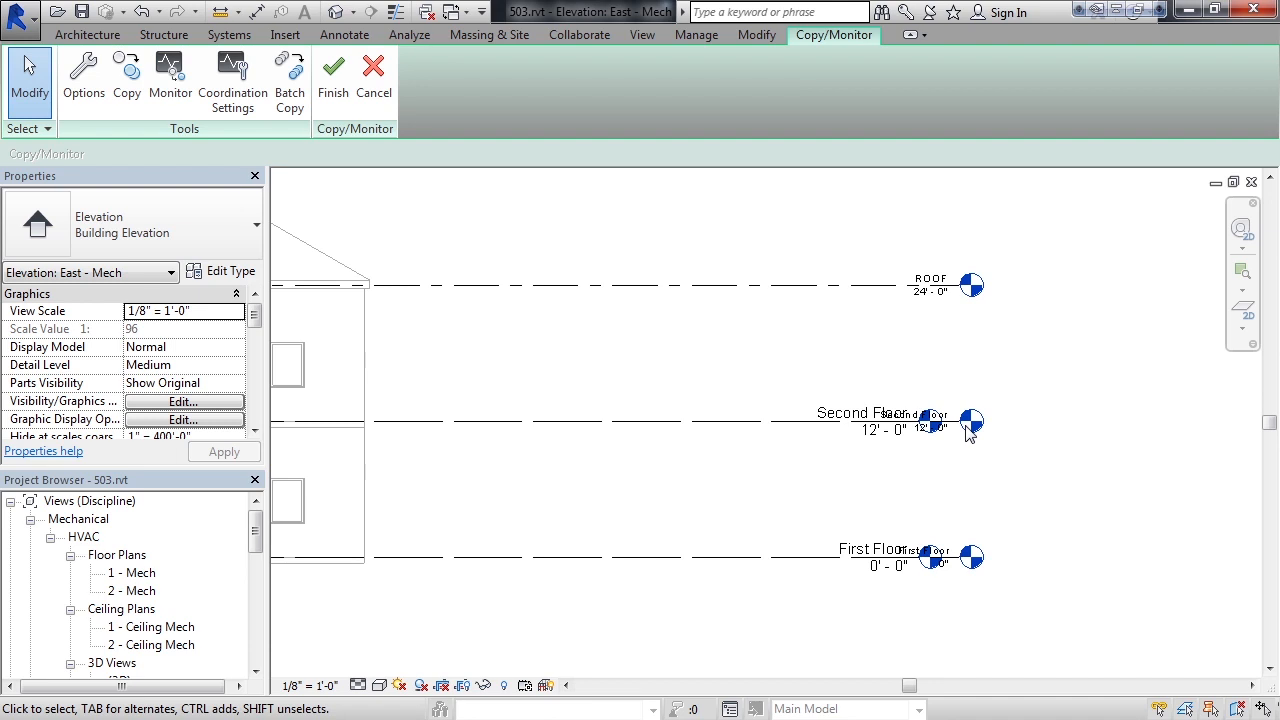
- Monitor the project's First Floor and Second Floor levels against the matching levels in the linked model
left_click(170, 92)
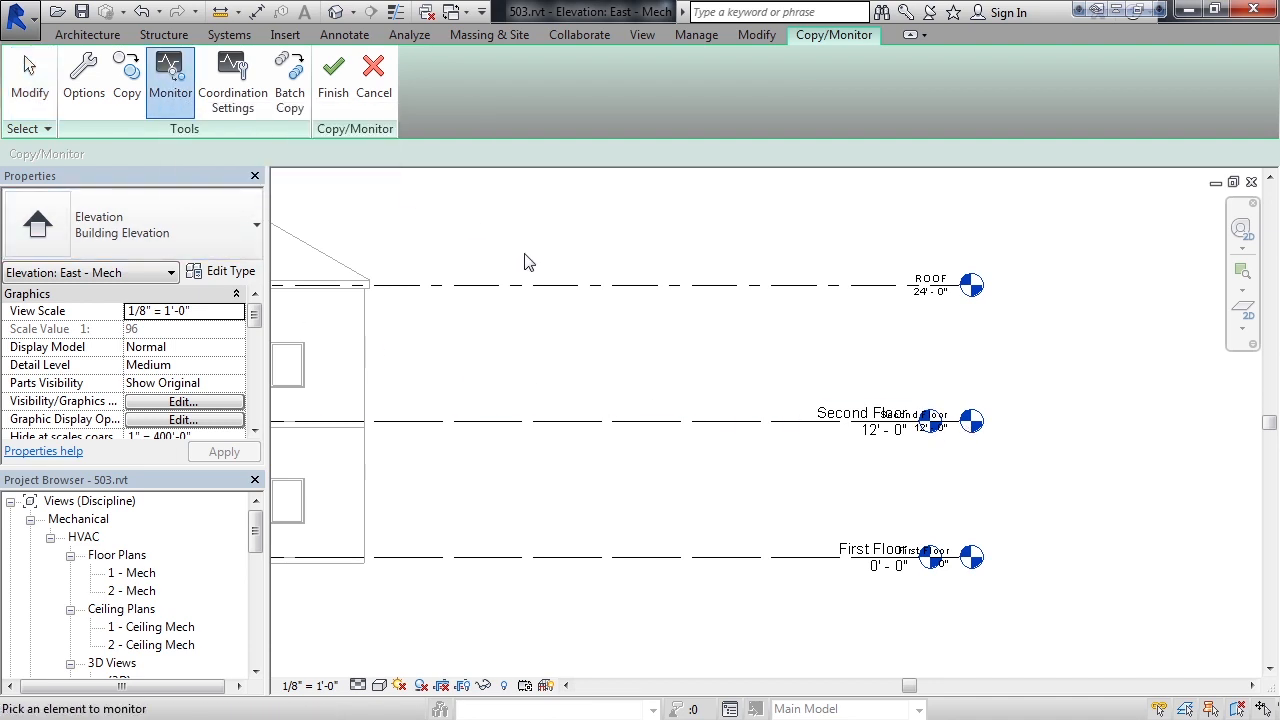
left_click(872, 561)
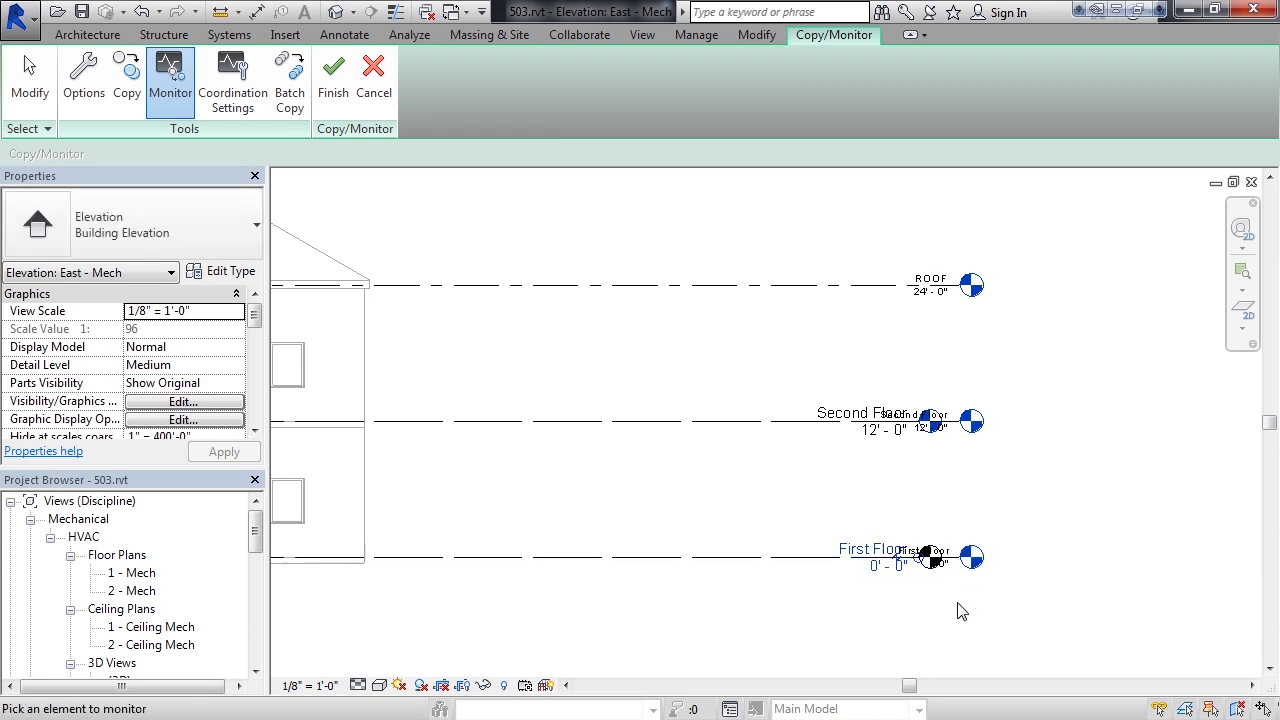
left_click(930, 558)
left_click(835, 420)
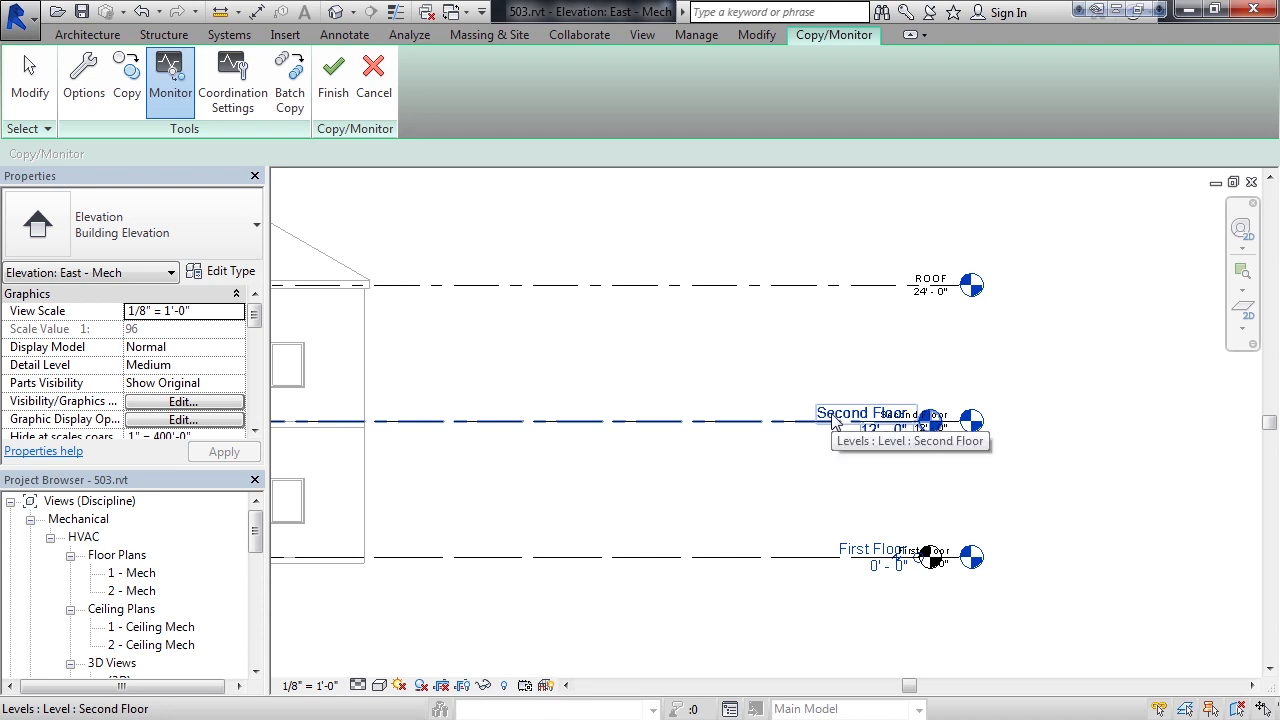
left_click(835, 420)
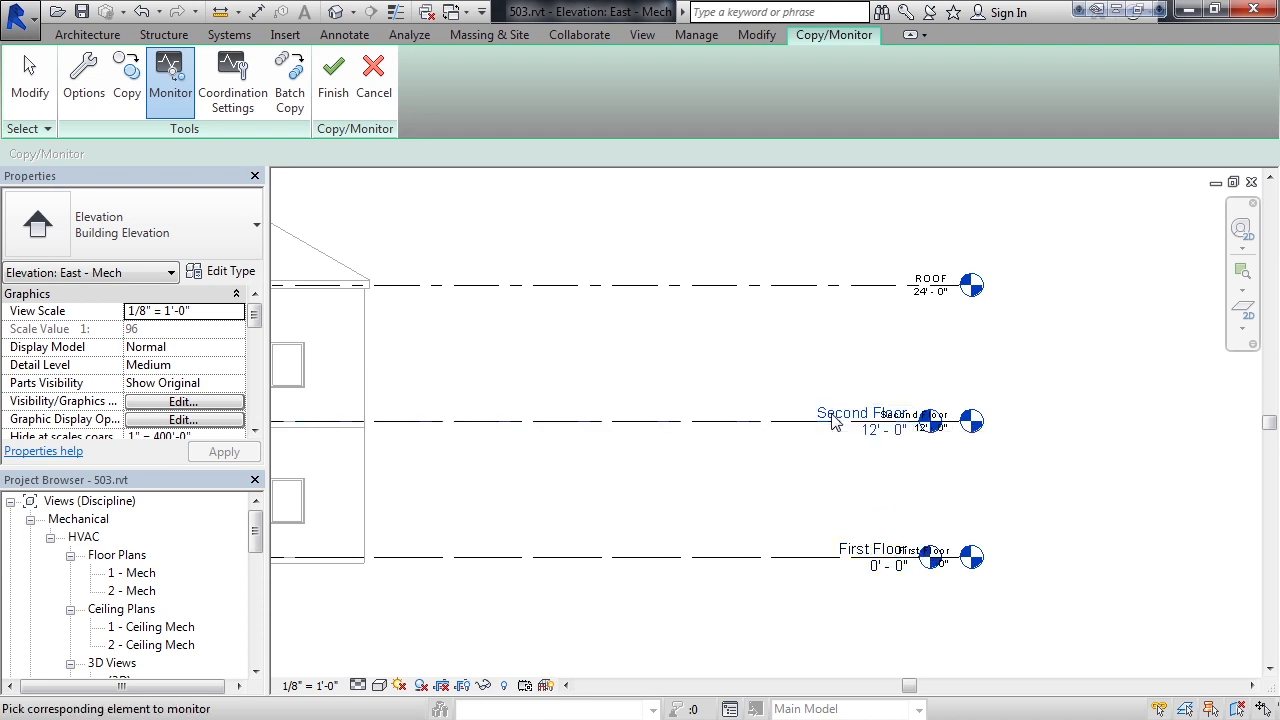
left_click(960, 428)
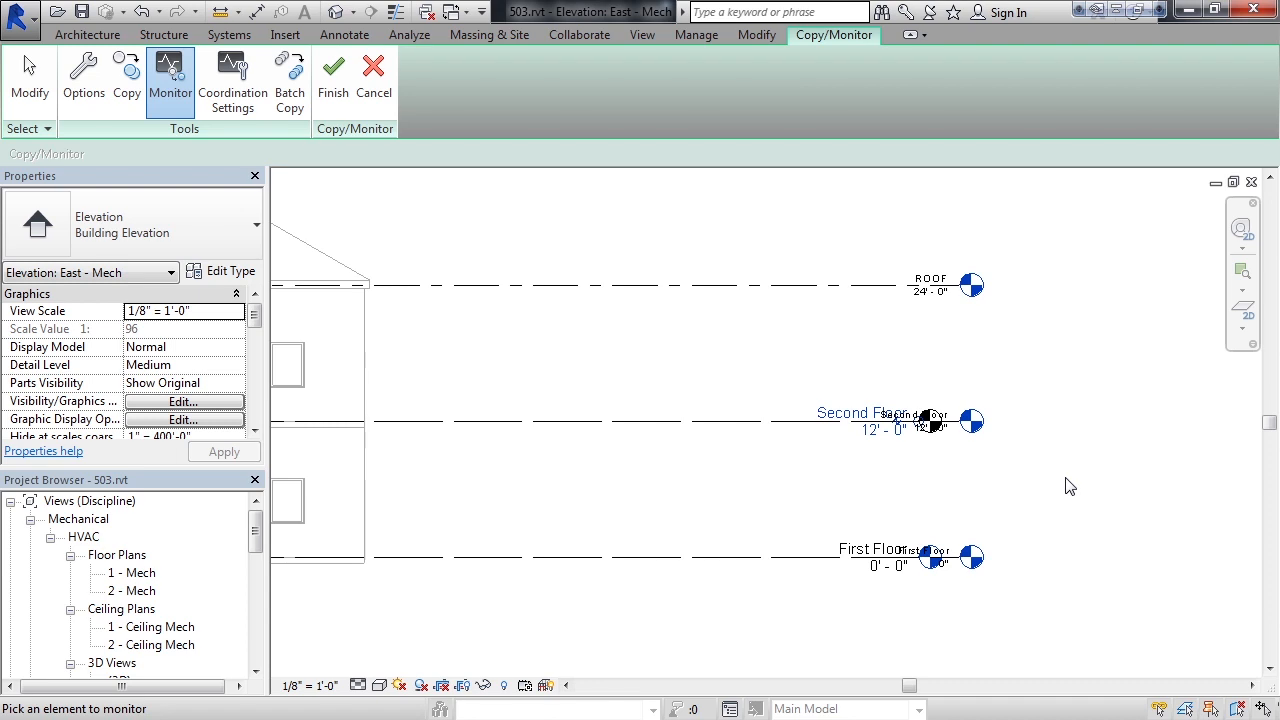
- Copy the linked model's ROOF level into the project and finish Copy/Monitor
left_click(126, 94)
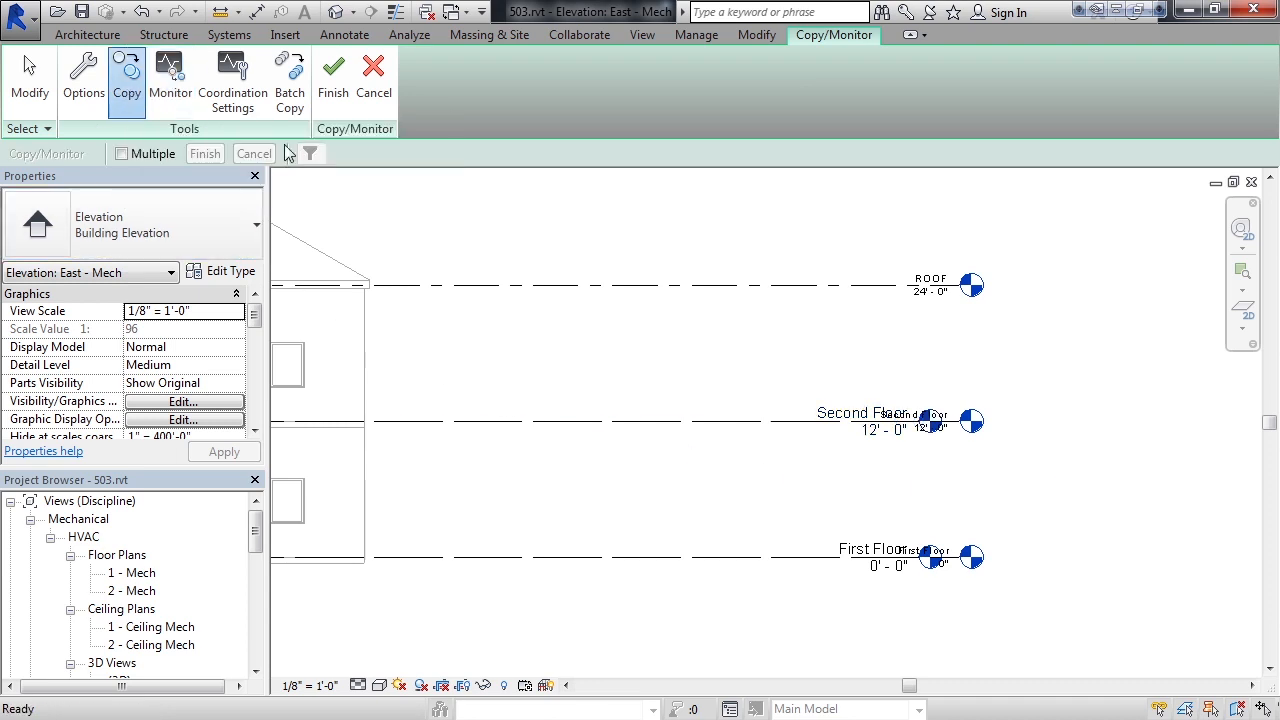
left_click(935, 298)
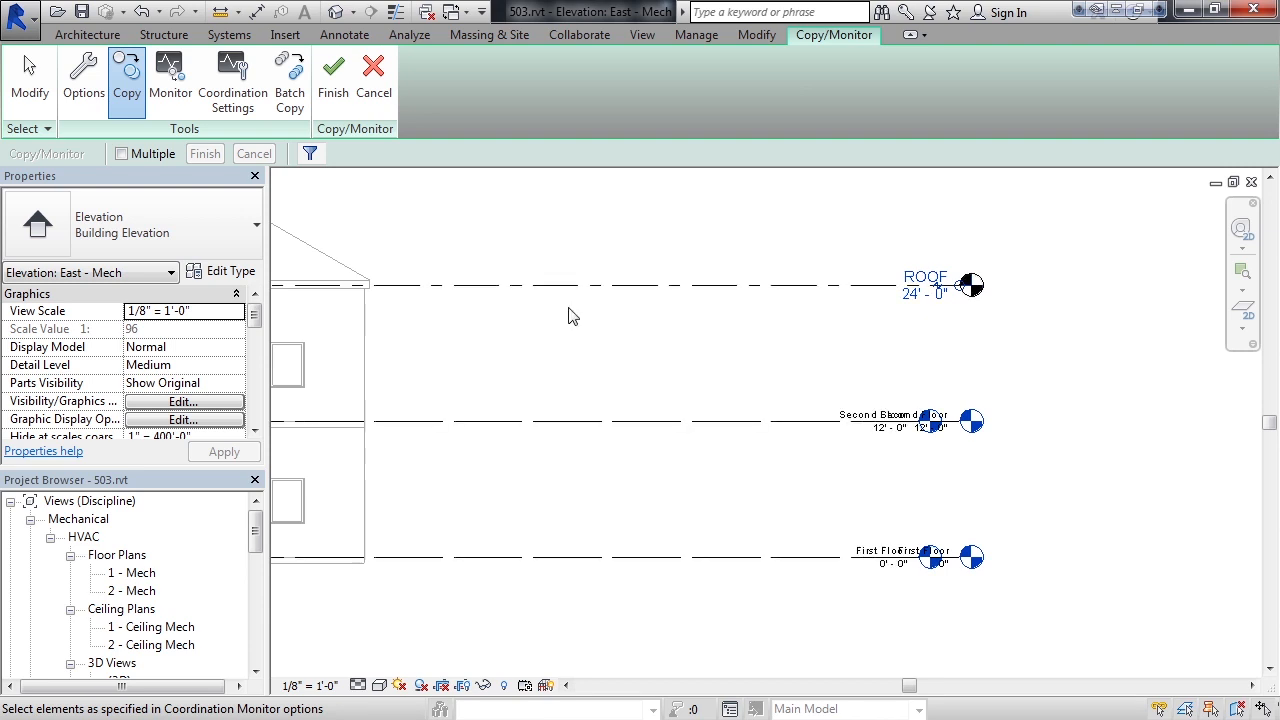
left_click(333, 80)
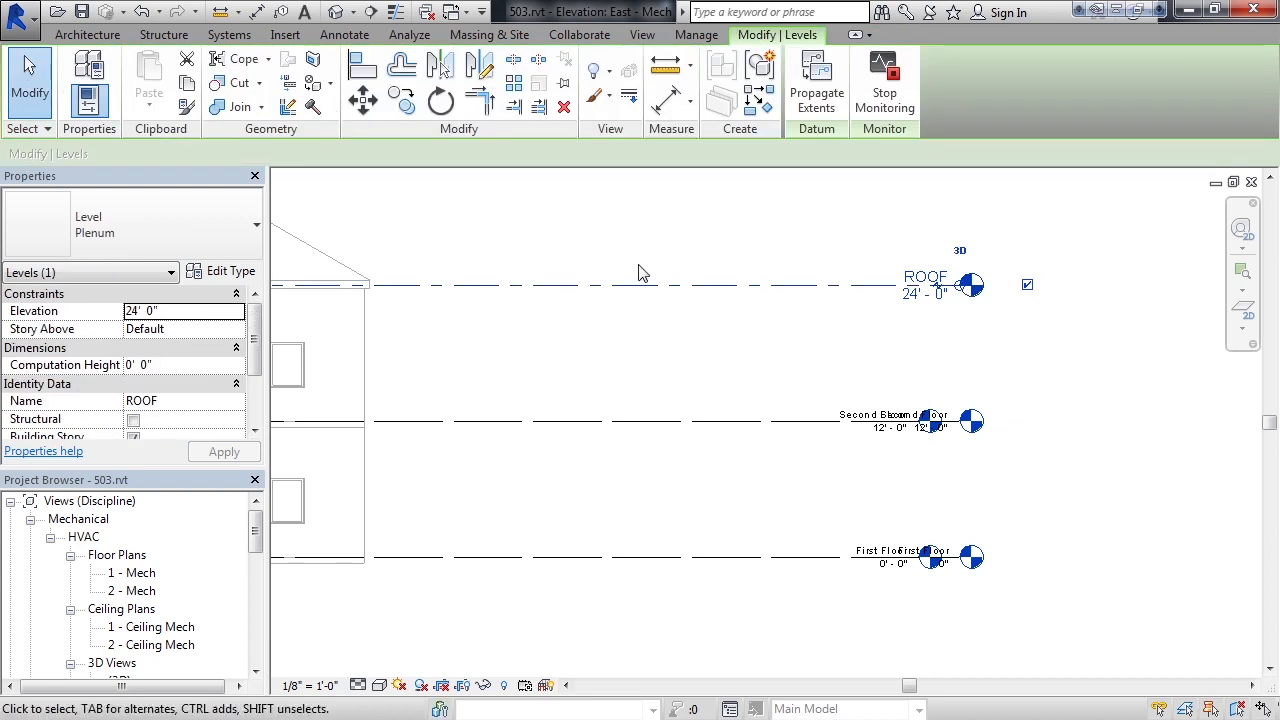